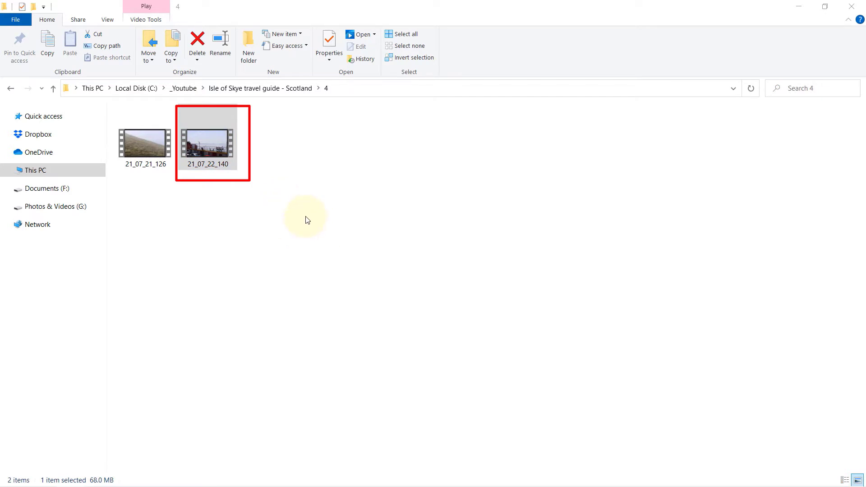
# Step: Clear 'Encrypt contents to secure data' for 21_07_22_140 in Advanced Attributes, then apply and close
pyautogui.rightClick(208, 143)
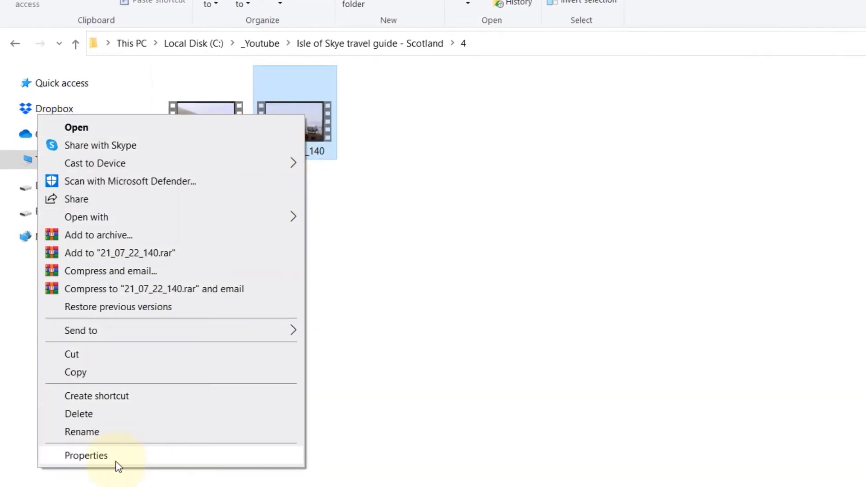
pyautogui.click(163, 467)
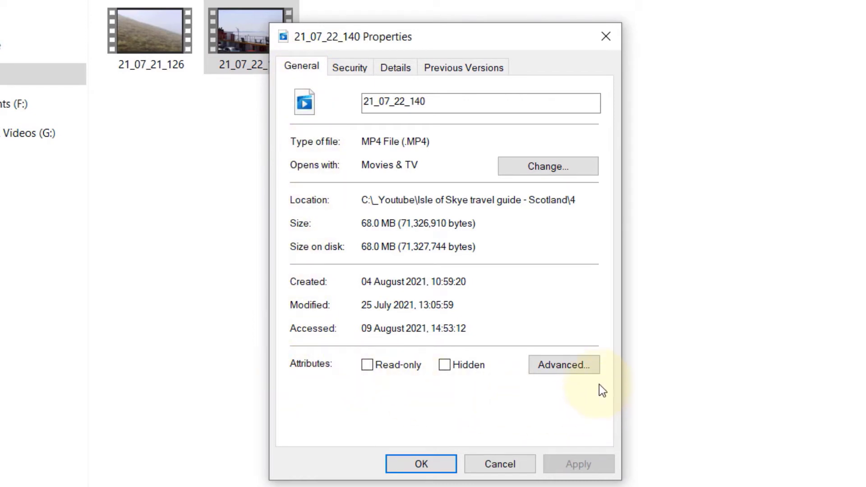
pyautogui.click(593, 366)
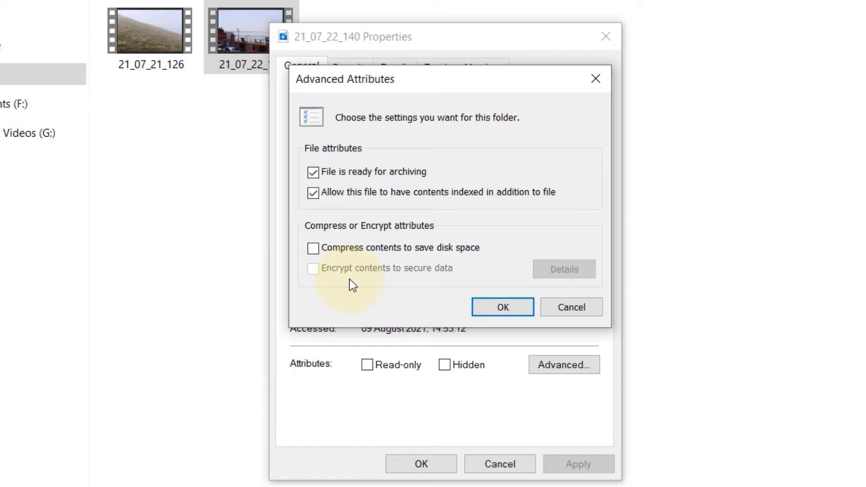
pyautogui.click(503, 307)
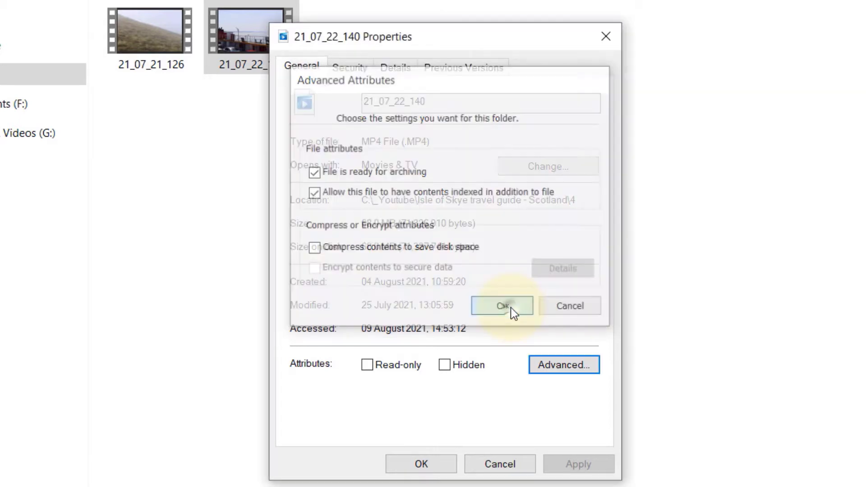
pyautogui.click(580, 464)
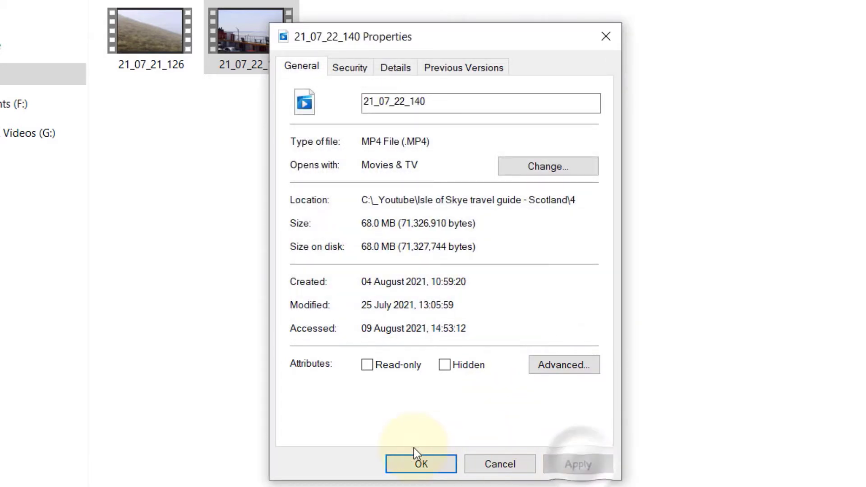
pyautogui.click(412, 463)
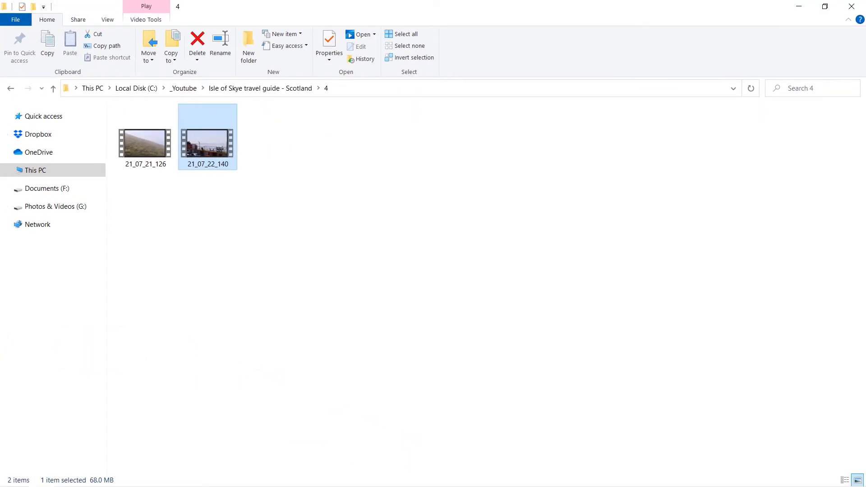
# Step: Reselect the video 21_07_22_140 and reopen its Properties dialog
pyautogui.click(132, 328)
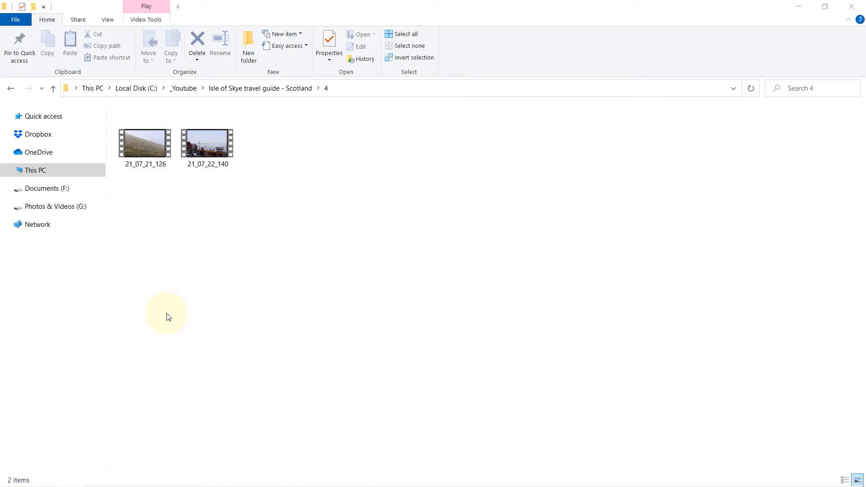
pyautogui.click(216, 147)
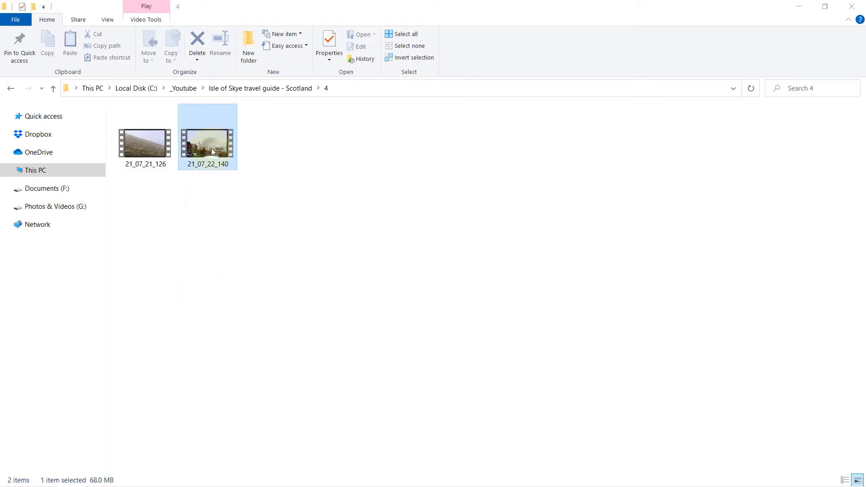
pyautogui.rightClick(216, 139)
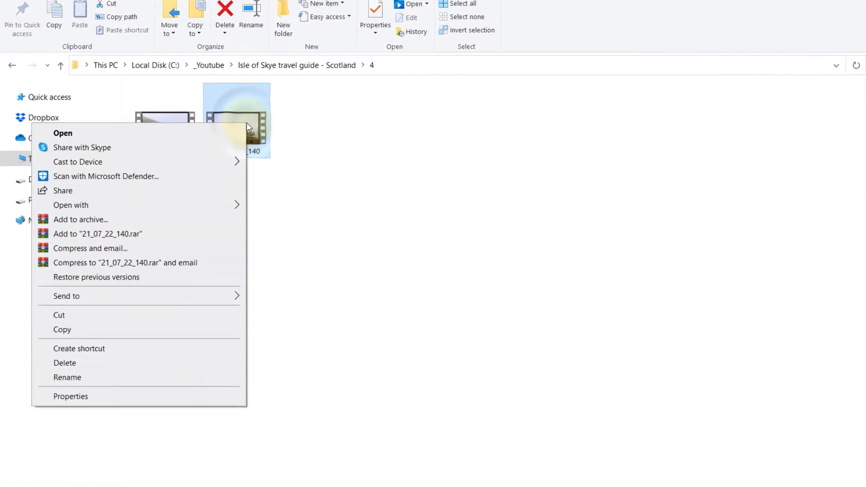
pyautogui.click(122, 447)
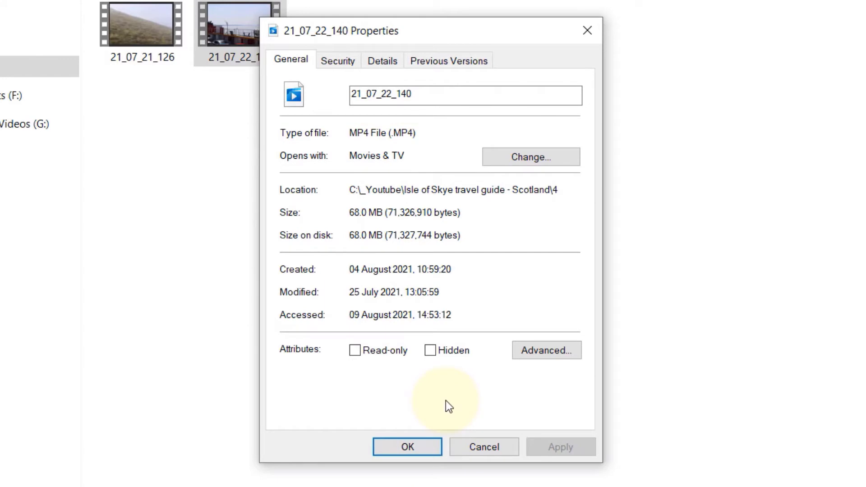
# Step: Open Notepad and paste the '(.MP4)' extension copied from the Properties dialog
pyautogui.press('super')
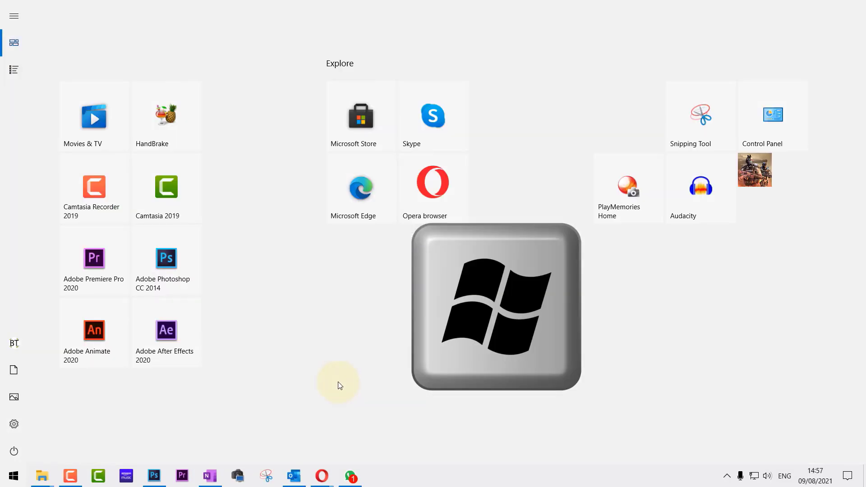
pyautogui.write('not')
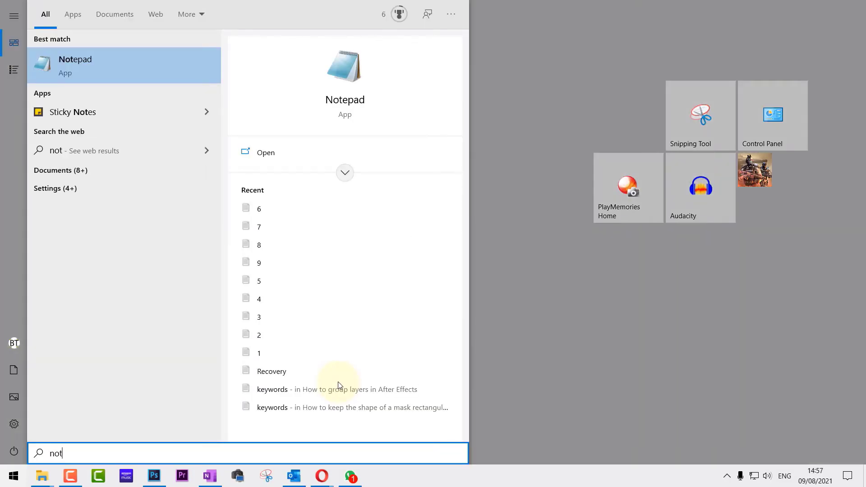
pyautogui.press('Return')
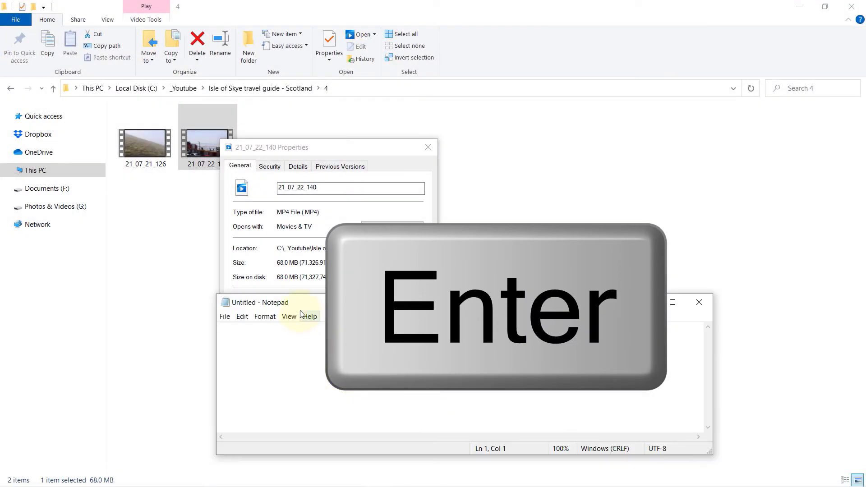
pyautogui.doubleClick(311, 212)
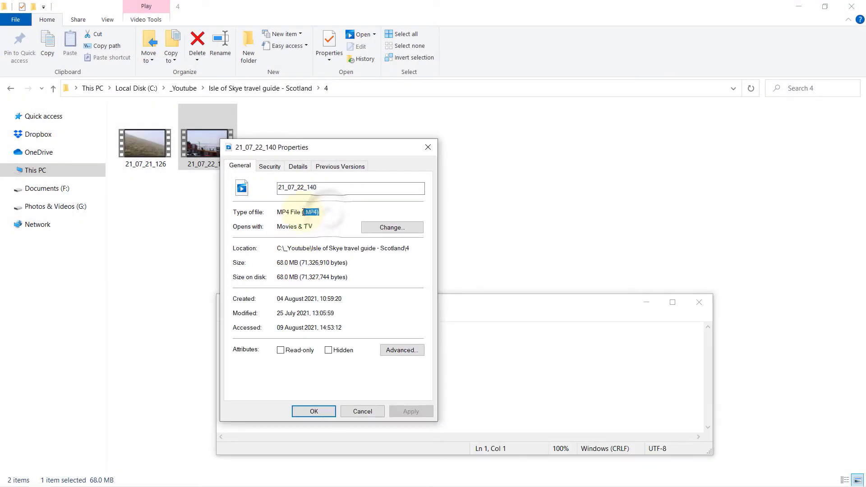
pyautogui.hotkey('ctrl', 'c')
pyautogui.click(353, 349)
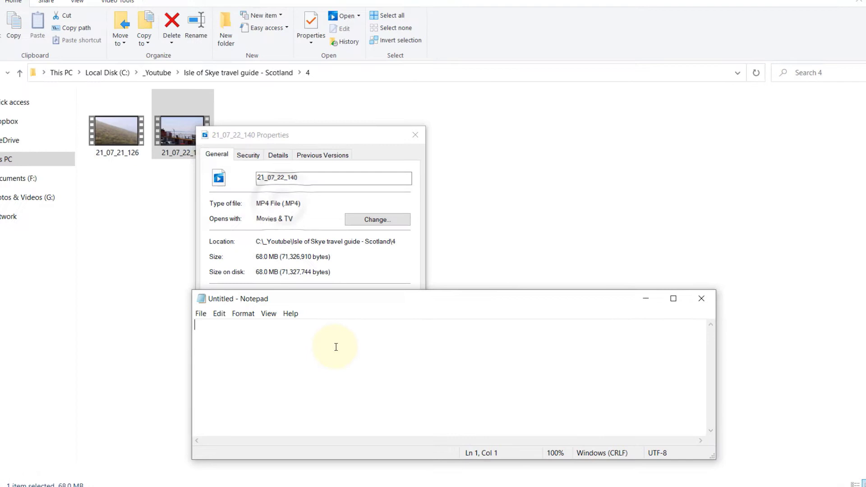
pyautogui.hotkey('ctrl', 'v')
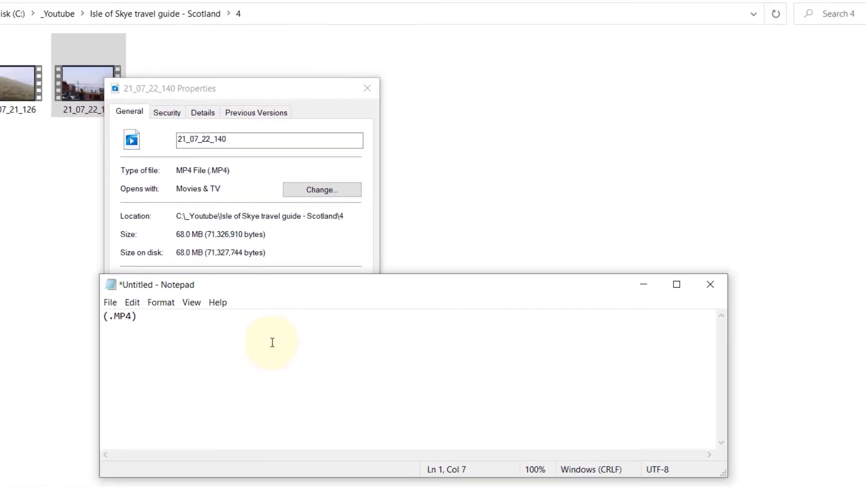
# Step: Paste the folder path C:\_Youtube\Isle of Skye travel guide - Scotland\4 before the extension
pyautogui.click(349, 94)
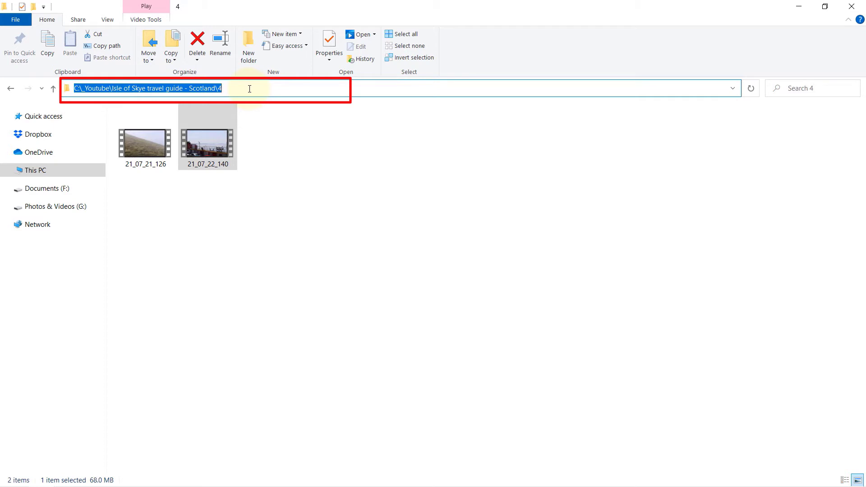
pyautogui.hotkey('ctrl', 'c')
pyautogui.click(247, 330)
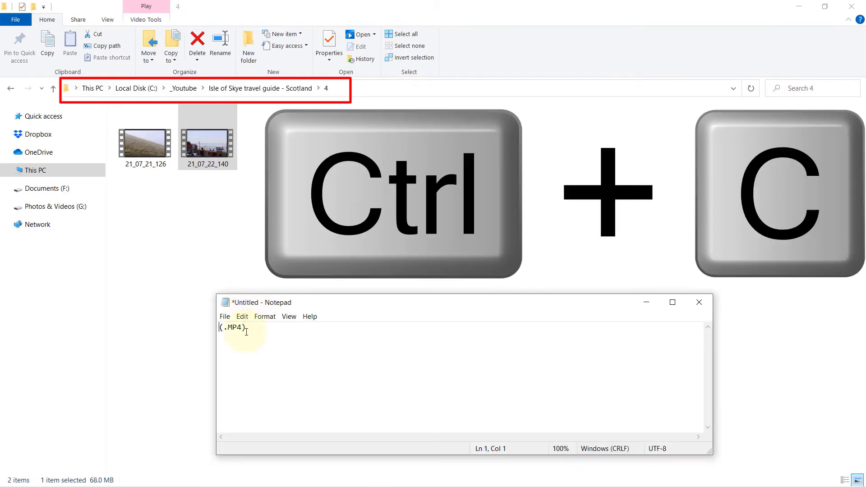
pyautogui.hotkey('ctrl', 'v')
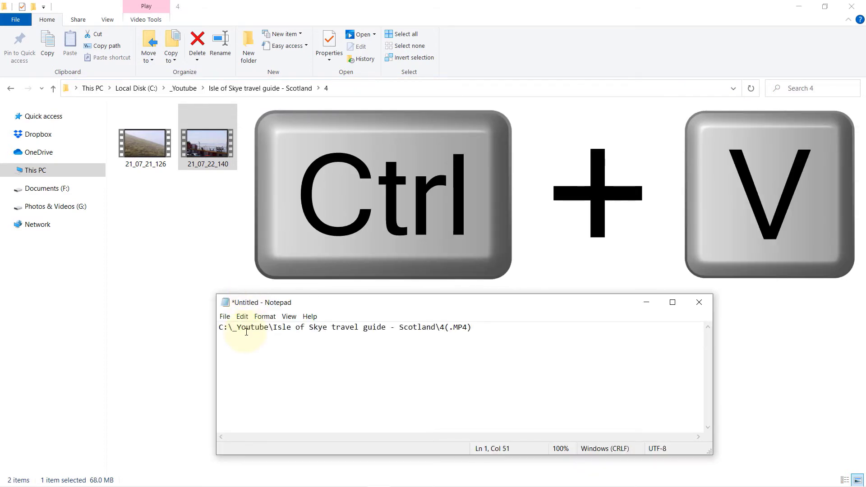
pyautogui.write('\\')
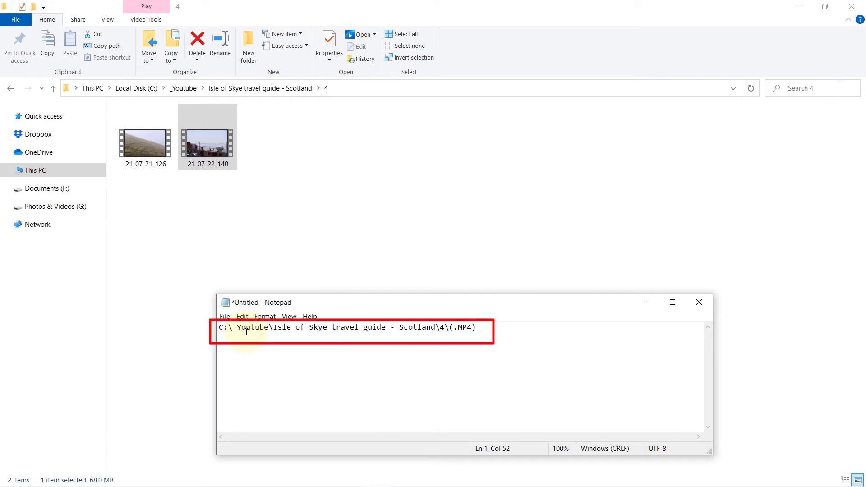
# Step: Copy the file name 21_07_22_140 from Explorer and paste it after the folder path
pyautogui.click(198, 143)
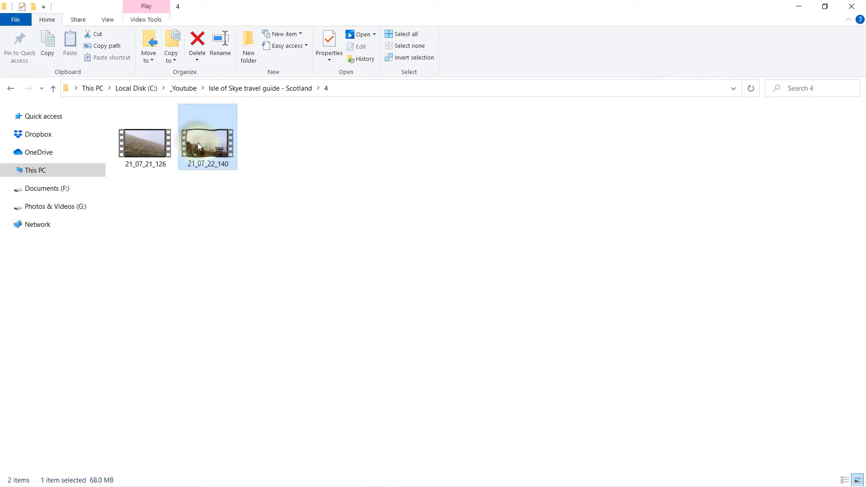
pyautogui.press('F2')
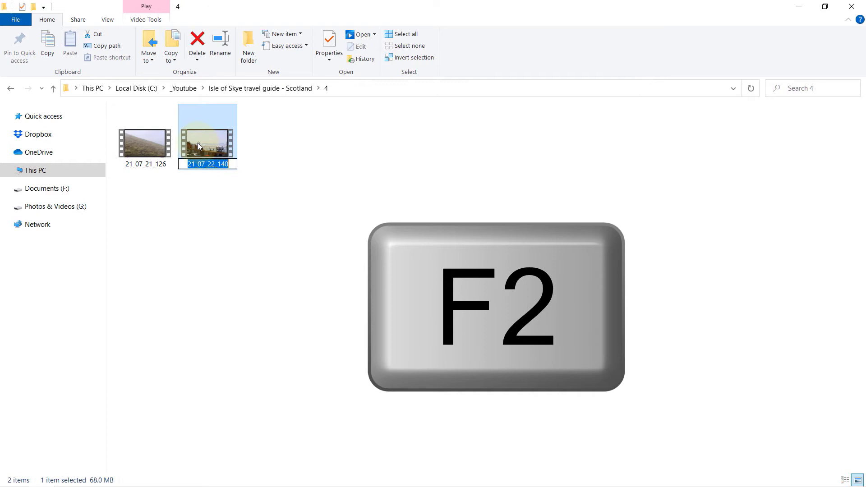
pyautogui.hotkey('ctrl', 'c')
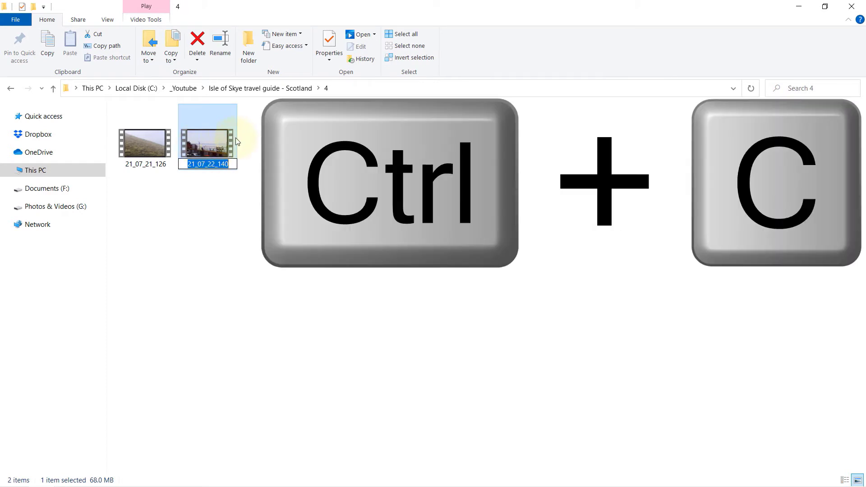
pyautogui.click(376, 305)
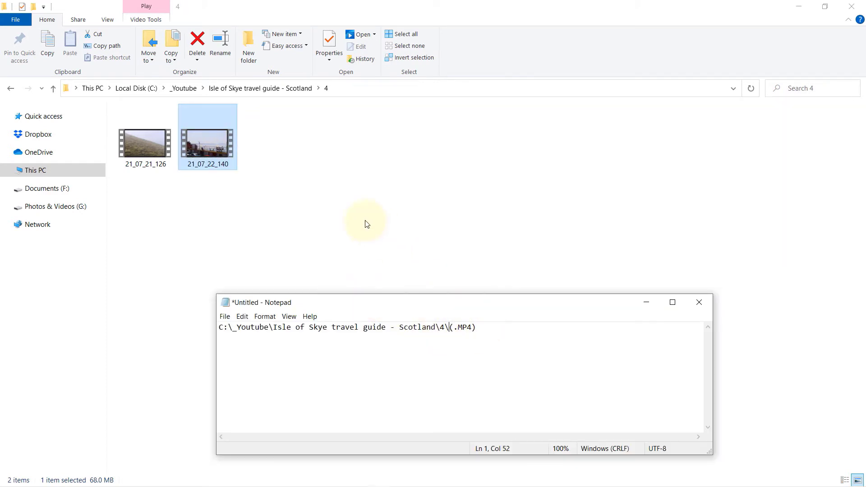
pyautogui.hotkey('ctrl', 'v')
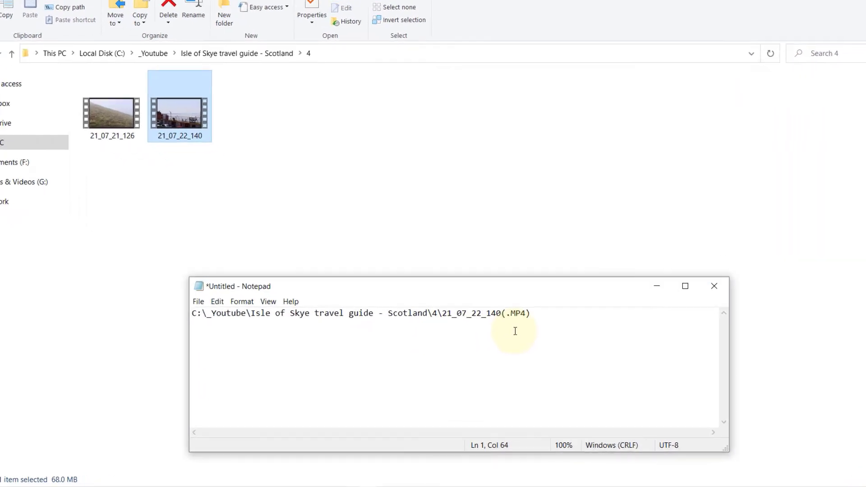
# Step: Delete the parentheses around .MP4, leaving the complete file path
pyautogui.press('Delete')
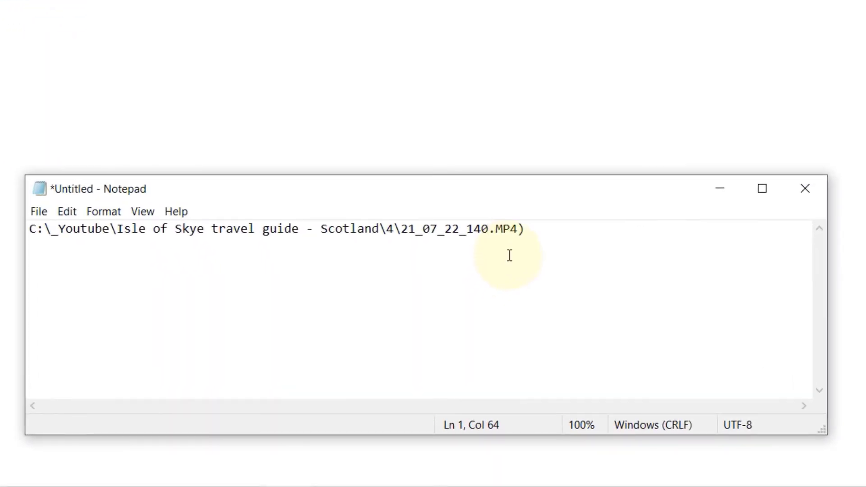
pyautogui.press('End')
pyautogui.press('BackSpace')
pyautogui.moveTo(519, 228); pyautogui.dragTo(22, 236)
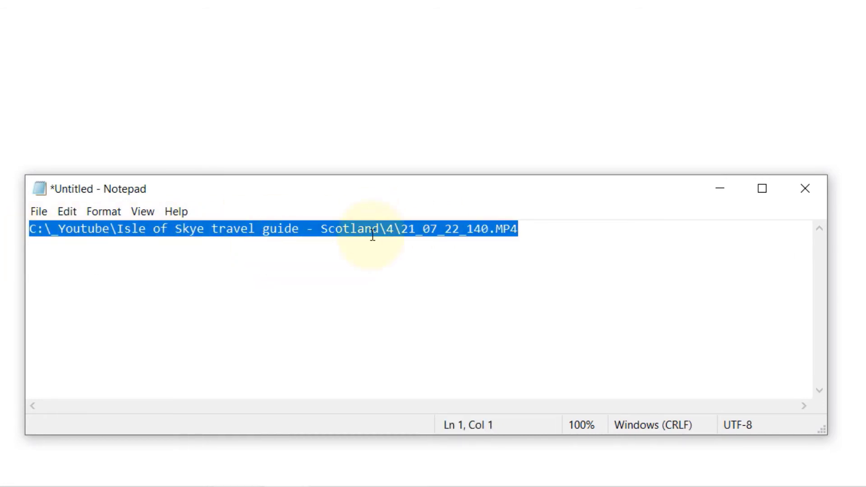
pyautogui.click(525, 231)
pyautogui.moveTo(522, 229); pyautogui.dragTo(379, 229)
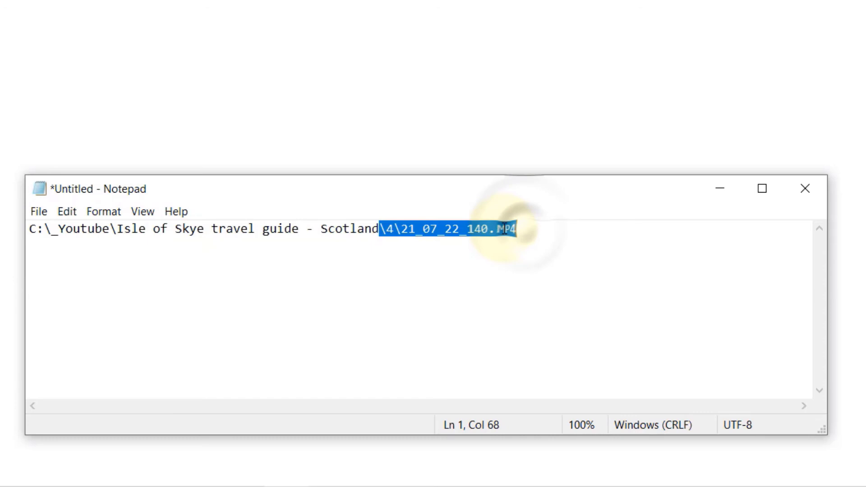
pyautogui.click(506, 228)
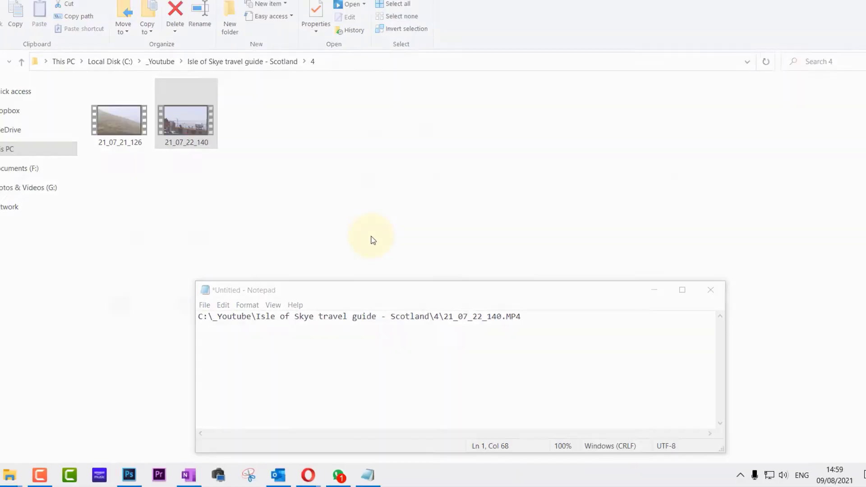
# Step: Launch Command Prompt from Start search using 'Run as administrator'
pyautogui.press('super')
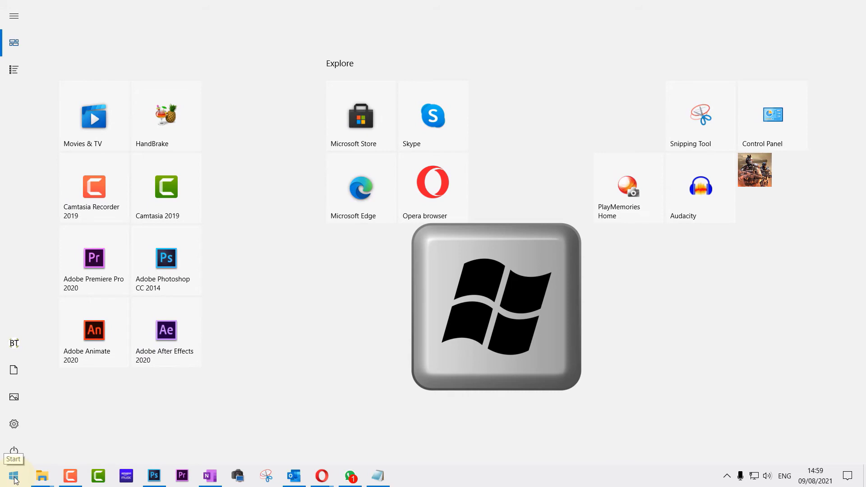
pyautogui.write('co')
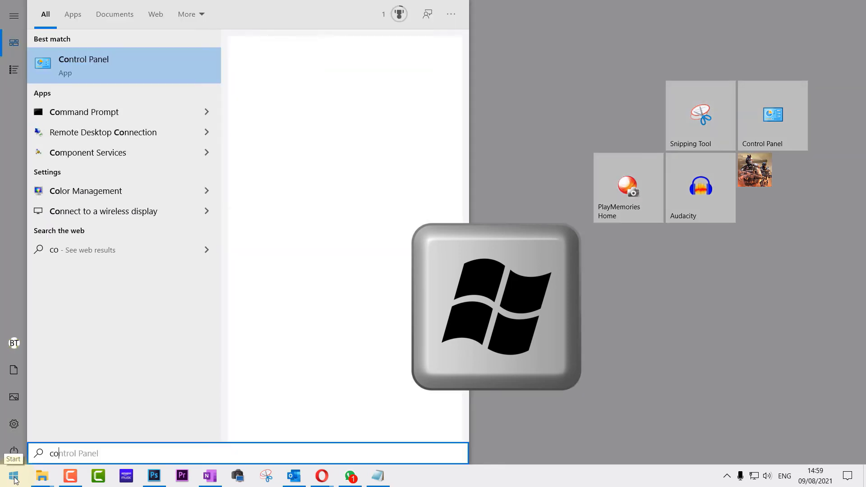
pyautogui.write('ma')
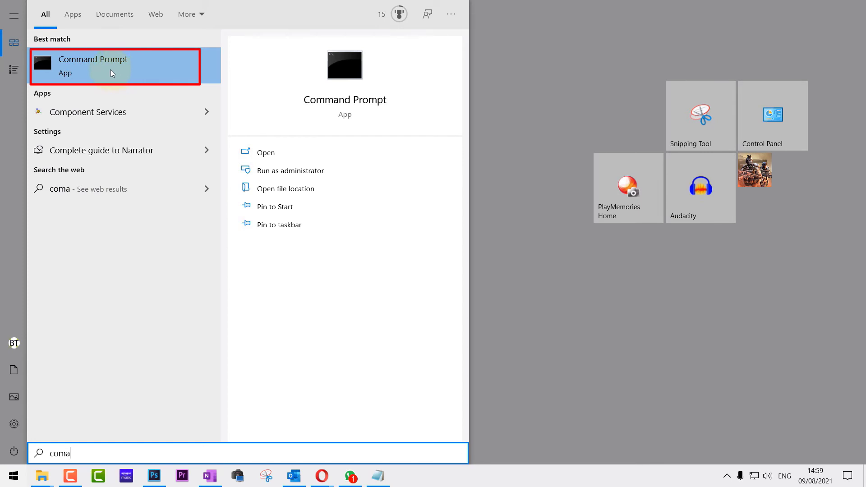
pyautogui.rightClick(139, 65)
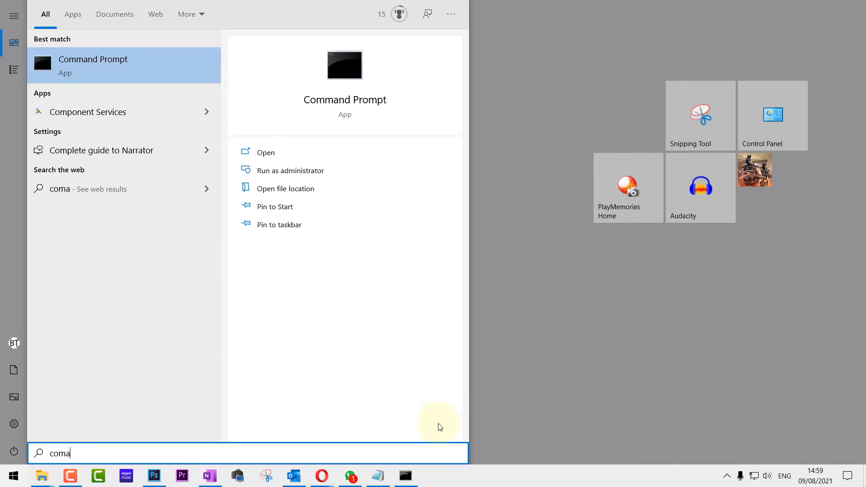
pyautogui.click(407, 475)
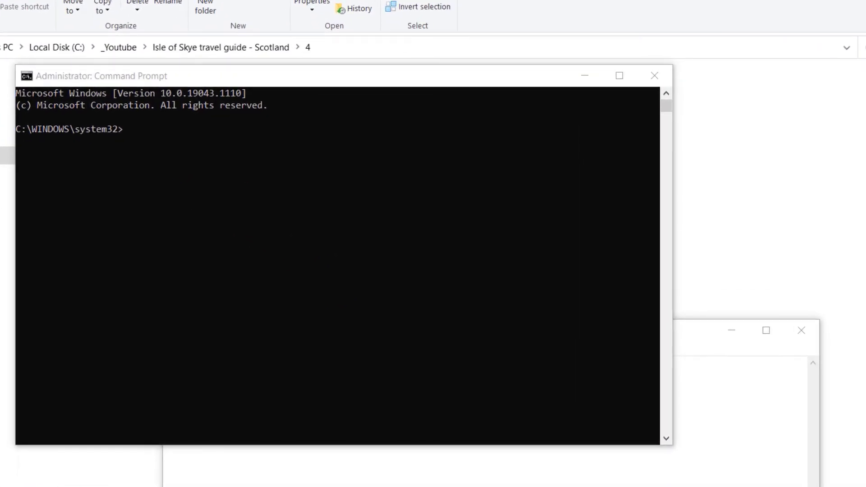
# Step: Prefix the path with 'cipher /d', wrap the path in double quotes, and select the line
pyautogui.hotkey('alt', 'Tab')
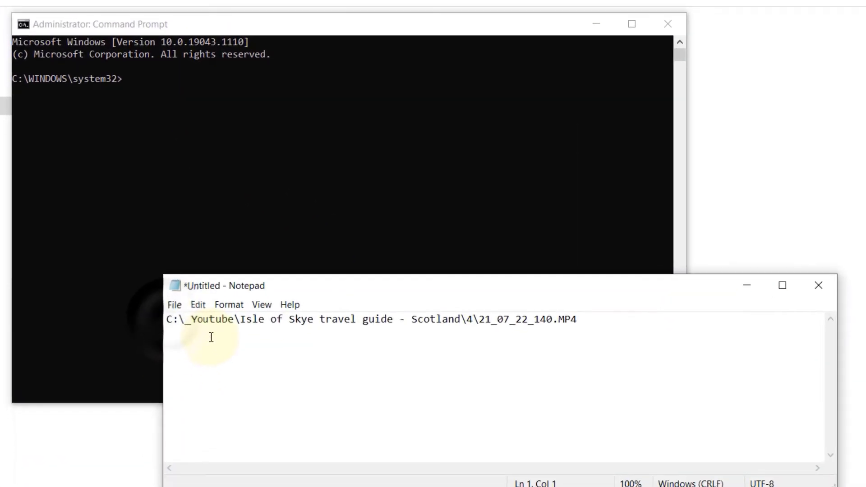
pyautogui.write('cipher /d')
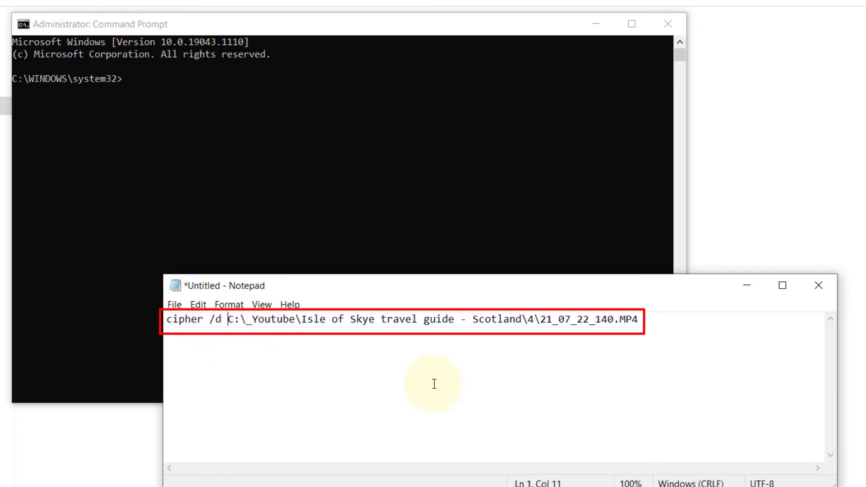
pyautogui.moveTo(228, 320); pyautogui.dragTo(645, 326)
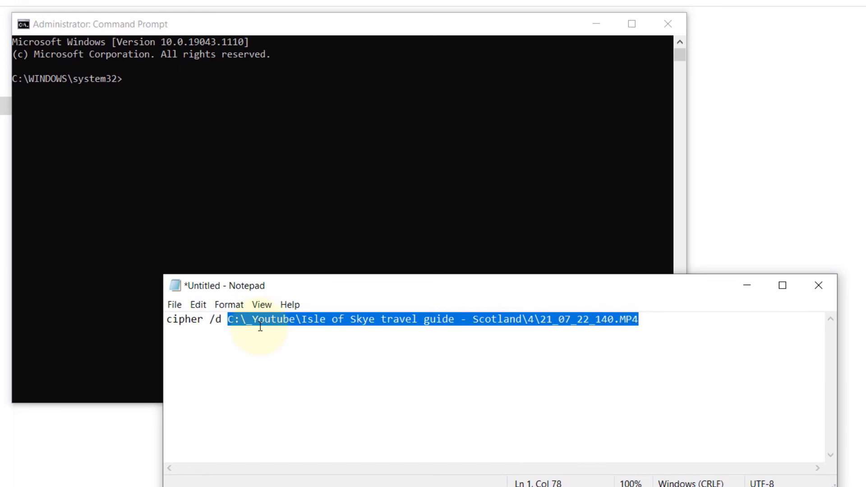
pyautogui.click(229, 320)
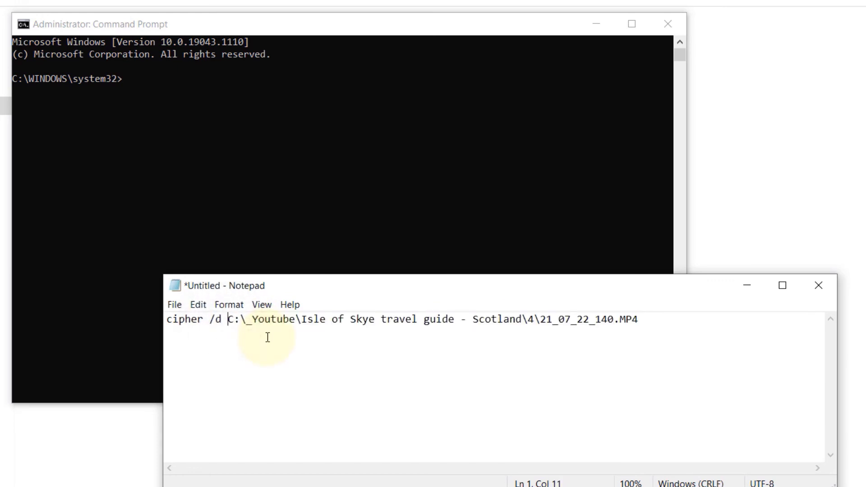
pyautogui.write('"')
pyautogui.click(643, 318)
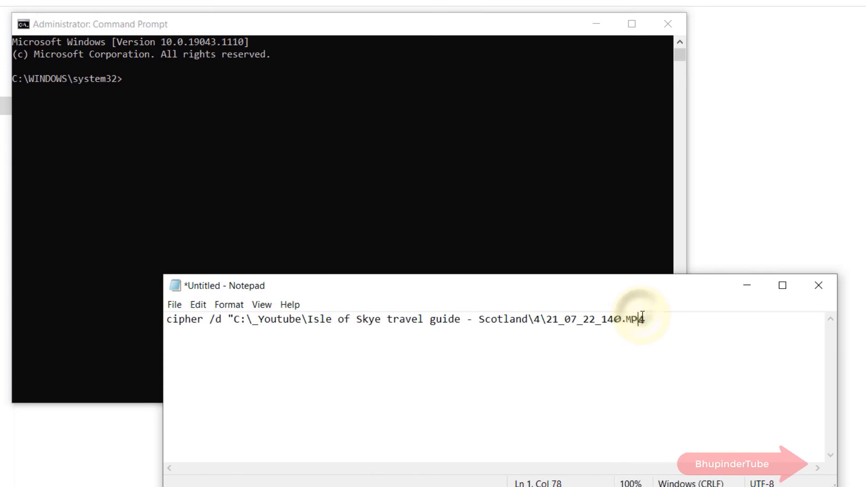
pyautogui.press('End')
pyautogui.write('"')
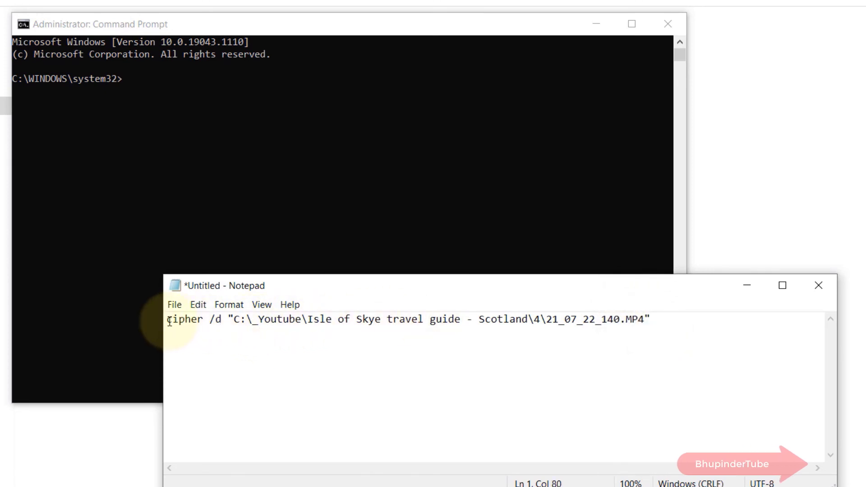
pyautogui.moveTo(168, 320); pyautogui.dragTo(221, 320)
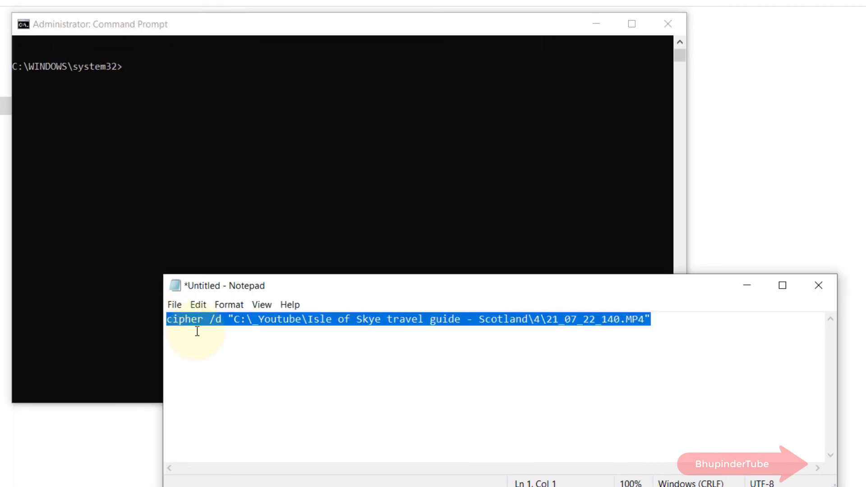
# Step: Paste and run the cipher /d command for 21_07_22_140.MP4 in the admin Command Prompt
pyautogui.click(127, 65)
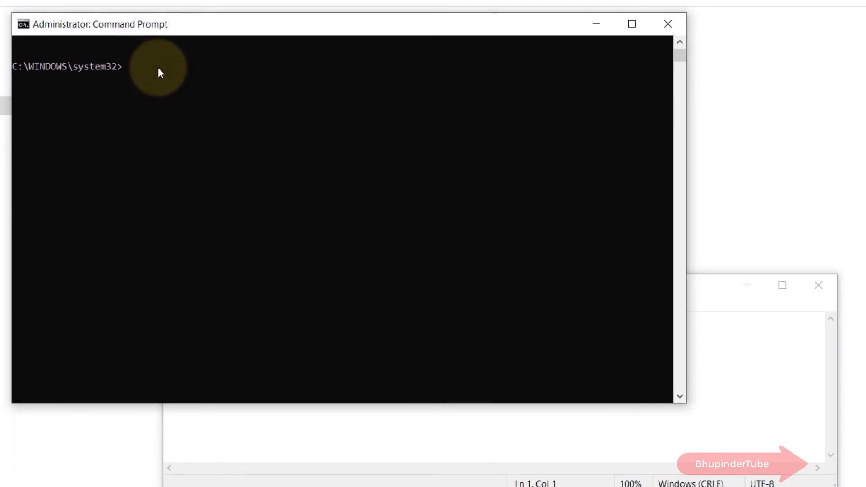
pyautogui.hotkey('ctrl', 'v')
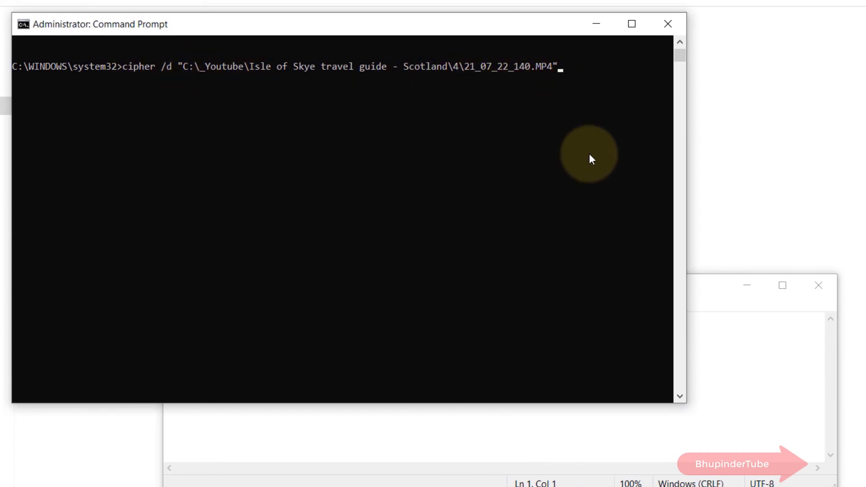
pyautogui.press('Return')
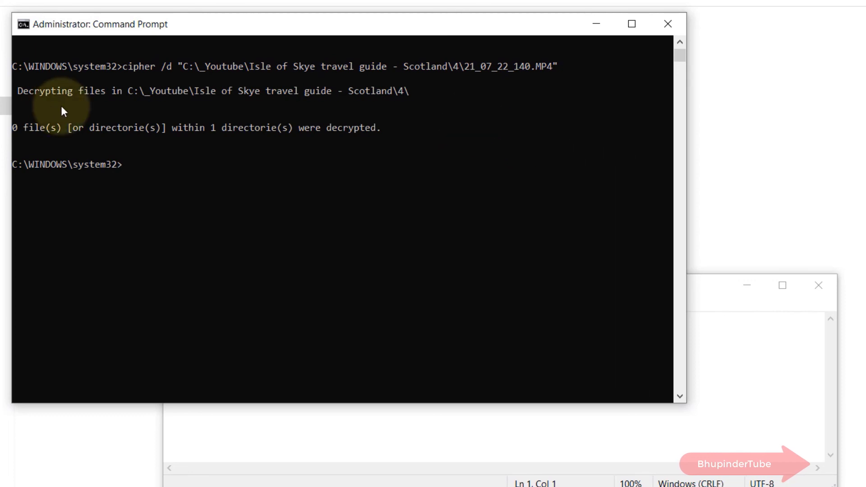